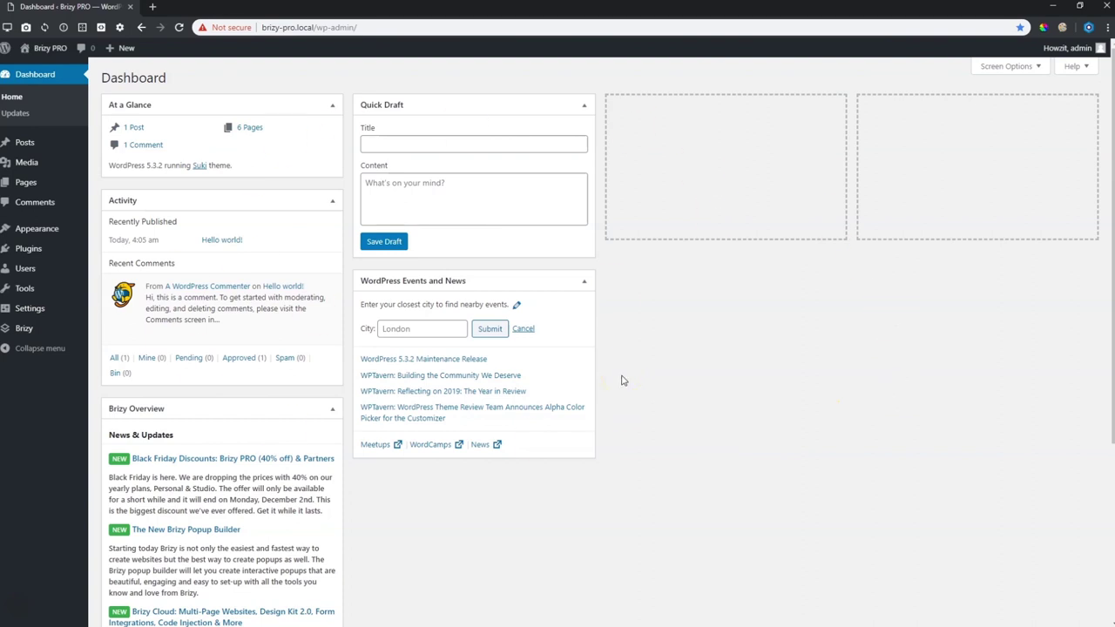
Step: View the Home page from the Pages list and scroll through its 'Baked with love' bakery design
click(25, 182)
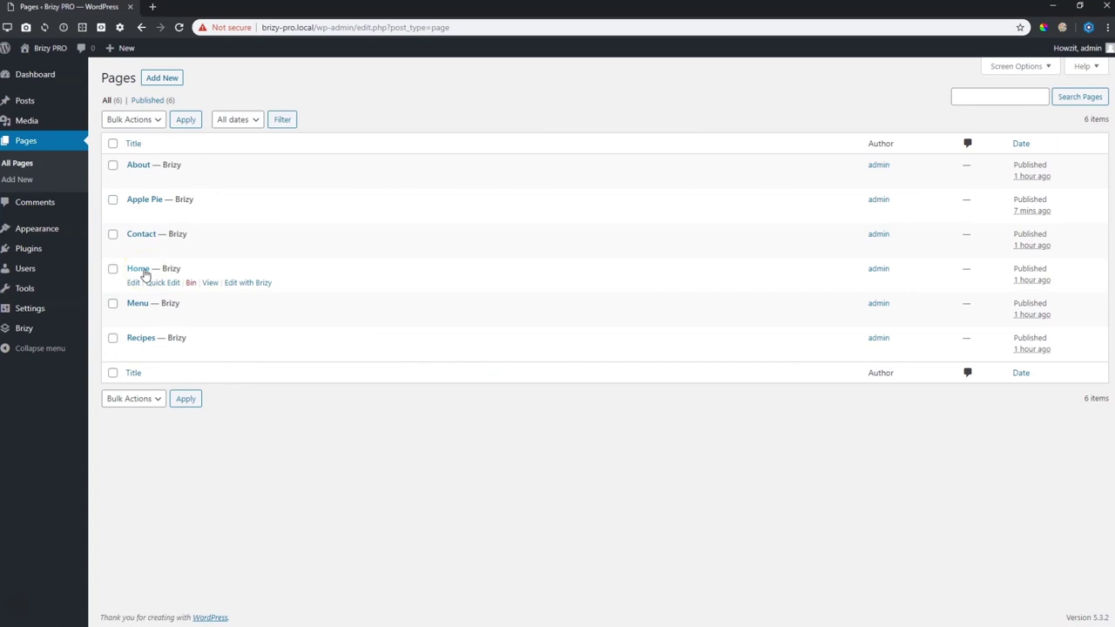
click(211, 284)
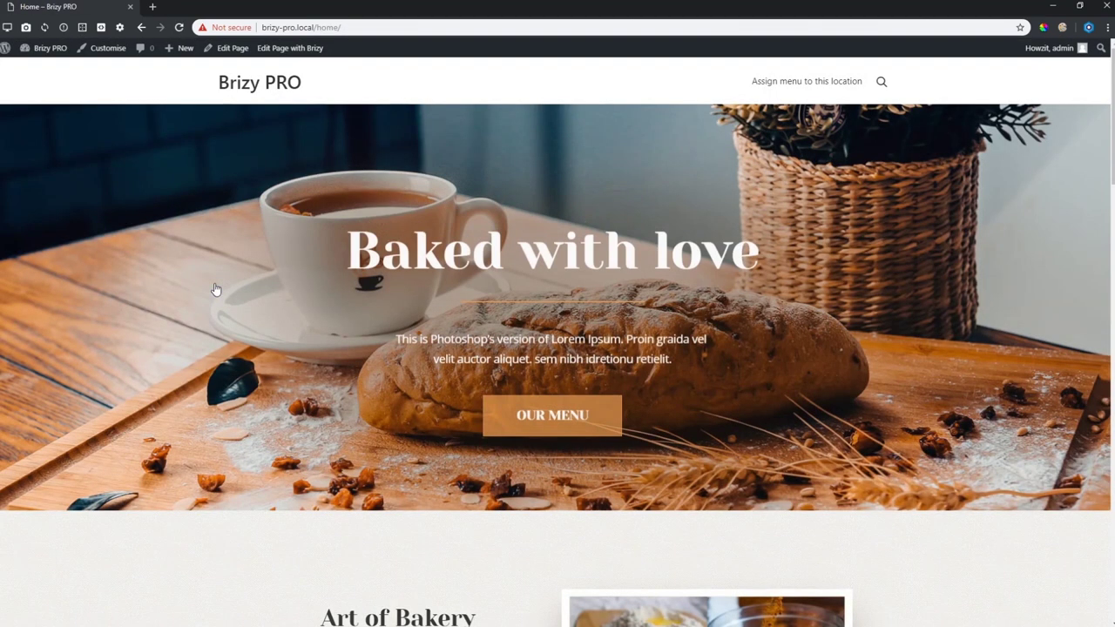
scroll(241, 269, down, 5)
scroll(245, 280, down, 10)
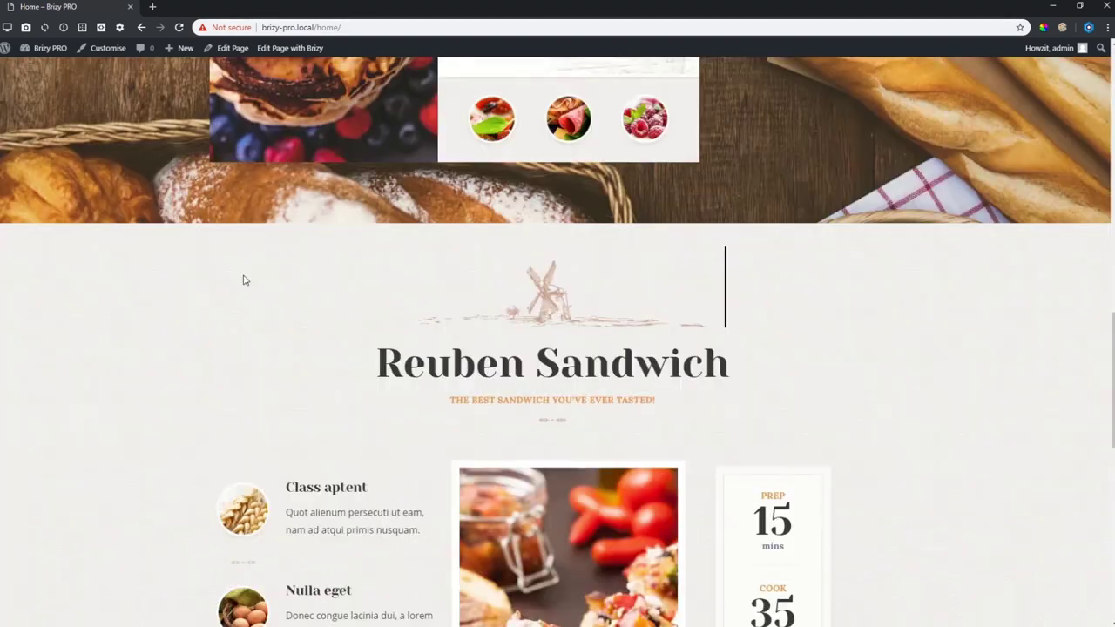
scroll(243, 280, up, 15)
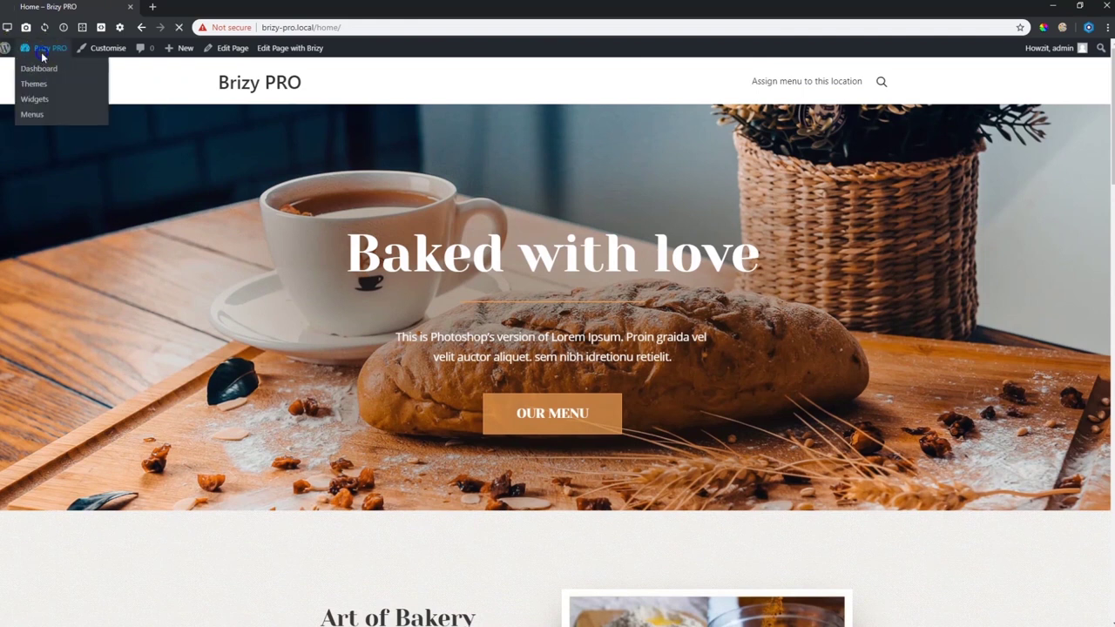
Step: Visit the live site root, still showing the Hello world! post, then return to the Dashboard
click(41, 51)
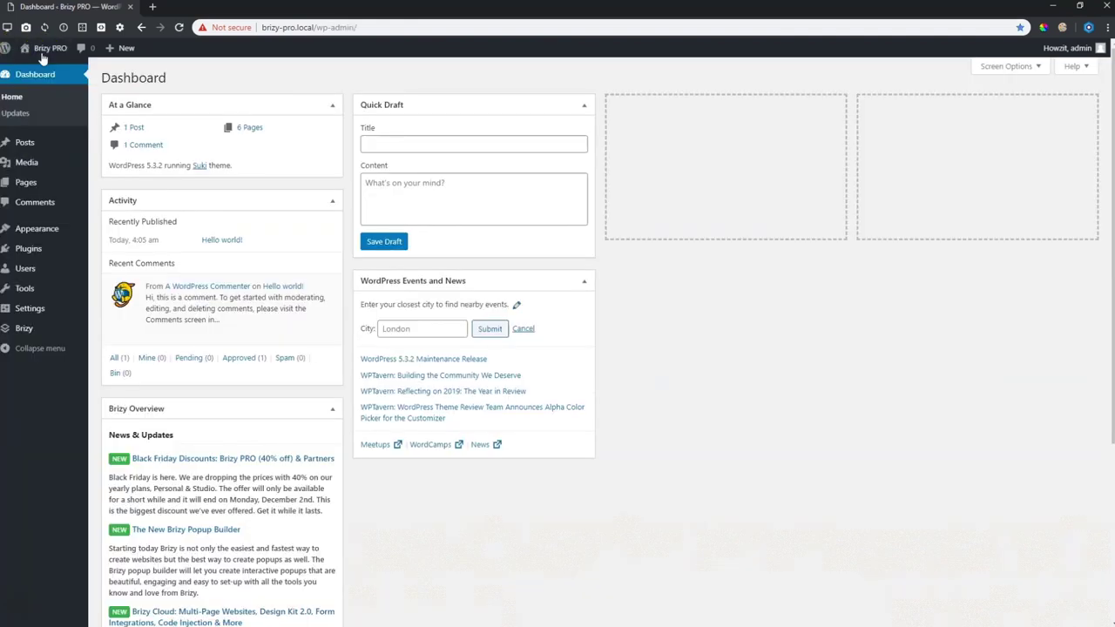
mouse_move(45, 49)
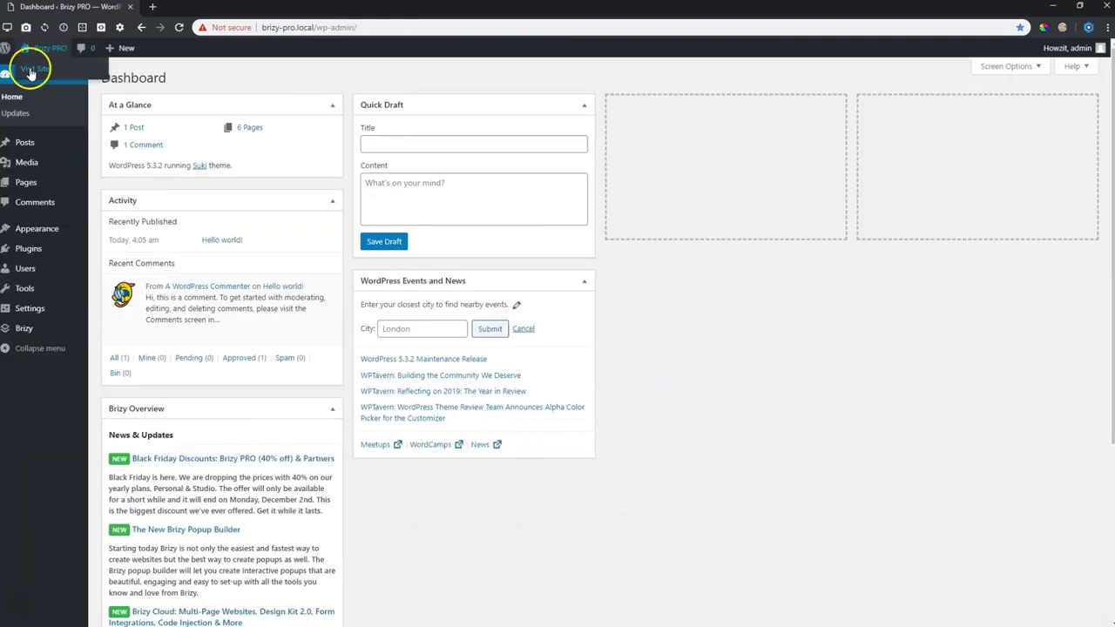
click(31, 72)
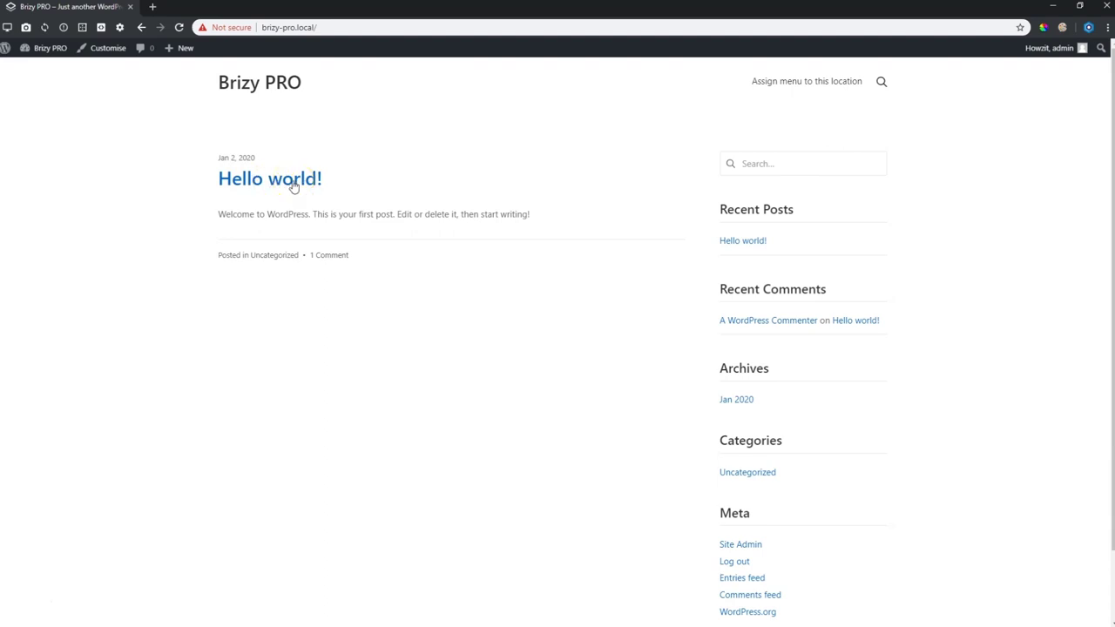
click(47, 52)
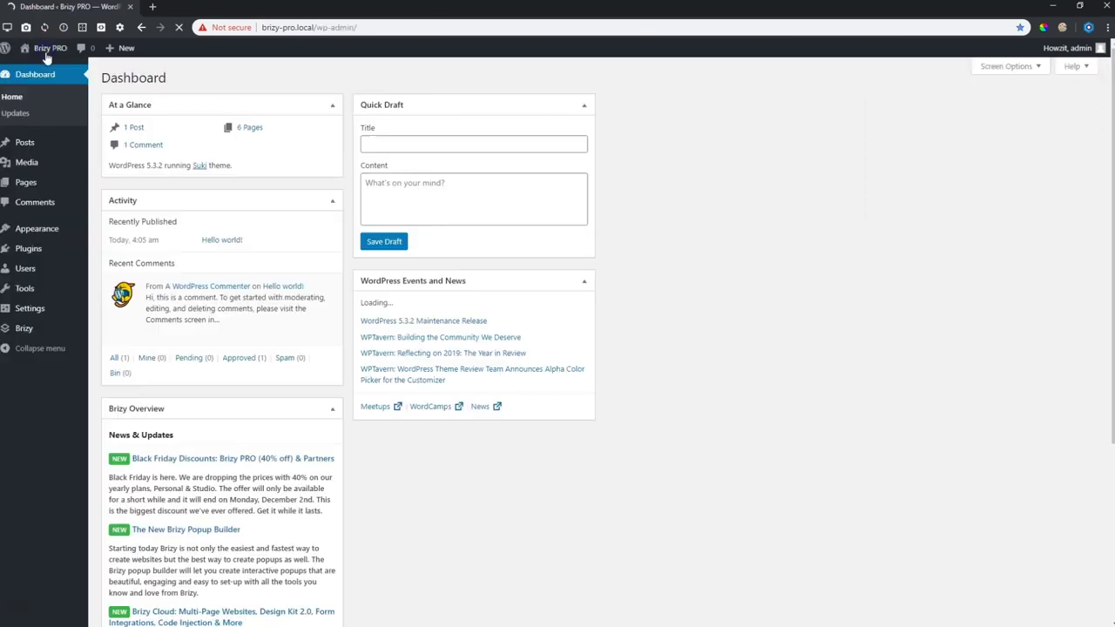
click(31, 142)
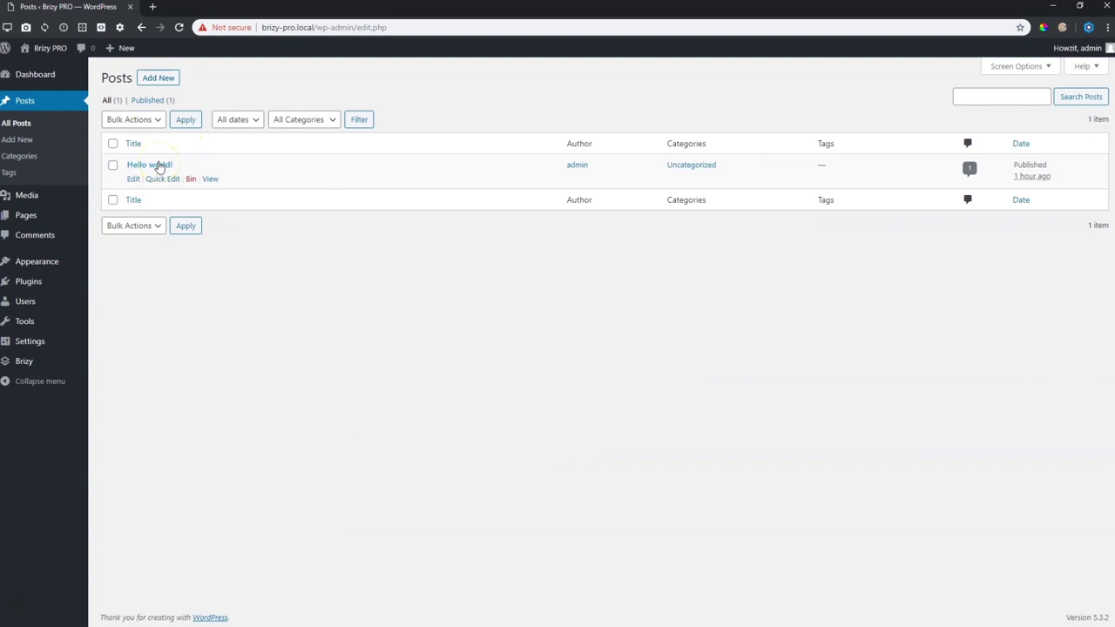
click(47, 49)
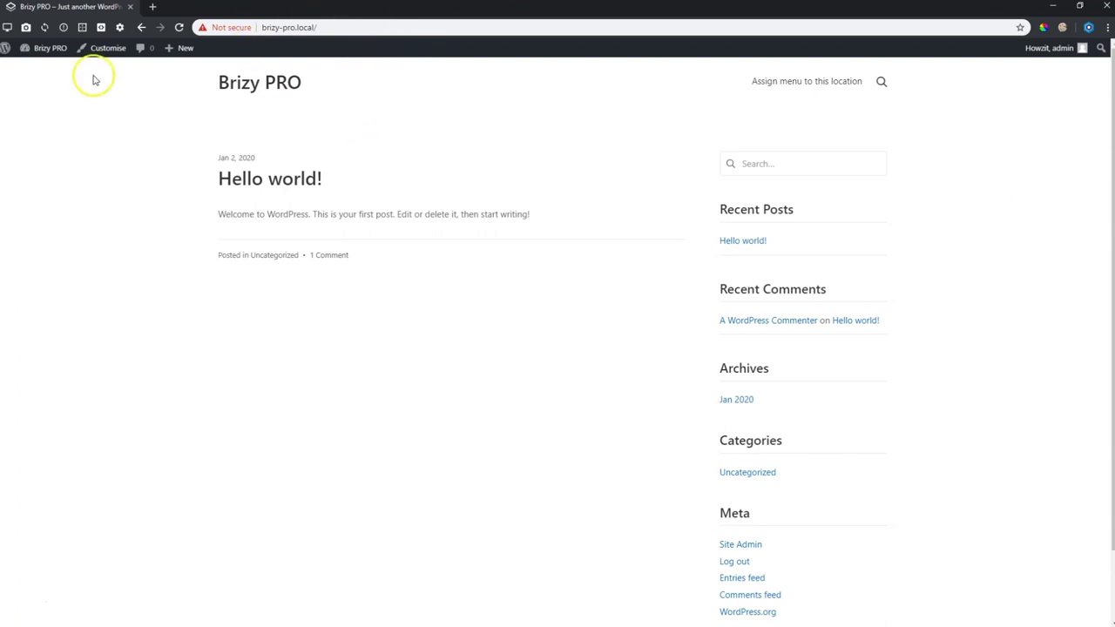
click(48, 48)
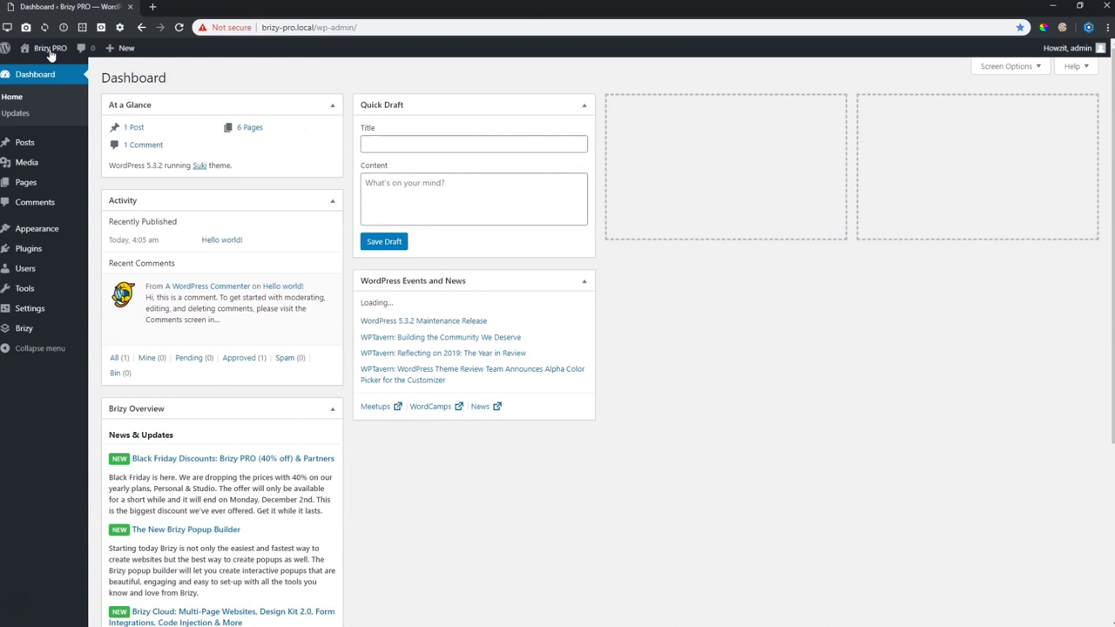
mouse_move(29, 314)
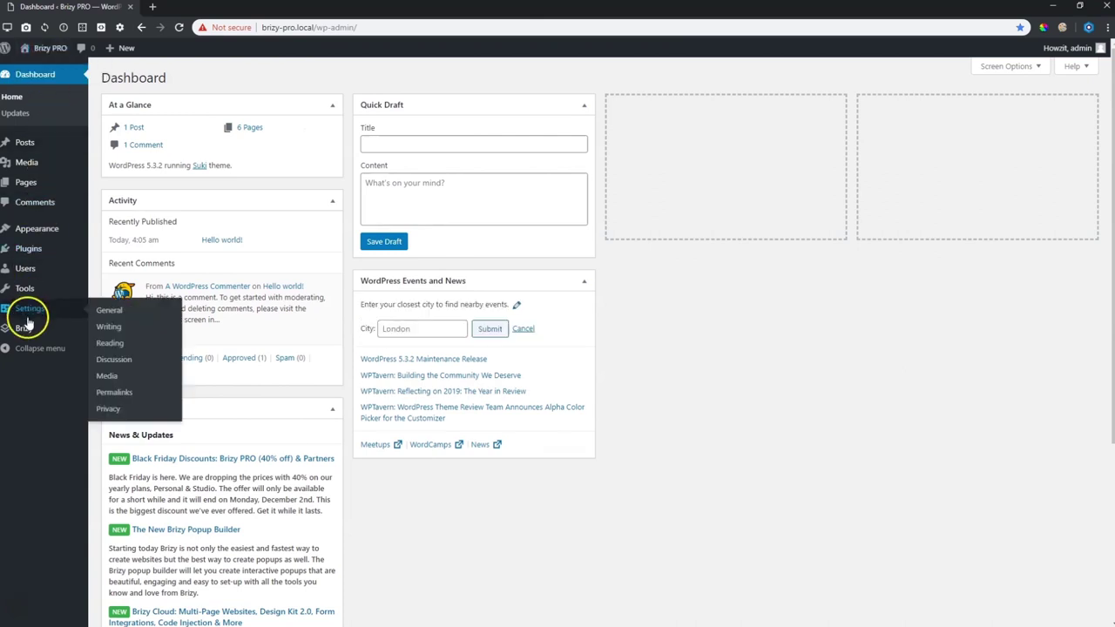
Step: In Reading Settings, switch 'Your homepage displays' from latest posts to 'A static page'
click(109, 346)
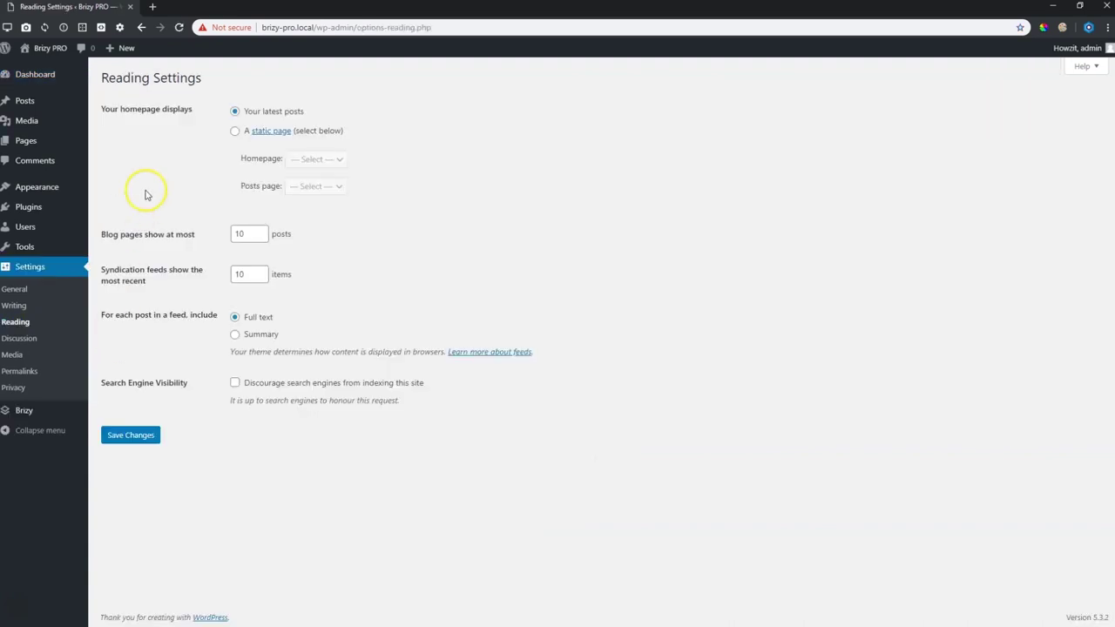
drag(101, 109, 192, 108)
click(137, 111)
mouse_move(30, 106)
click(234, 131)
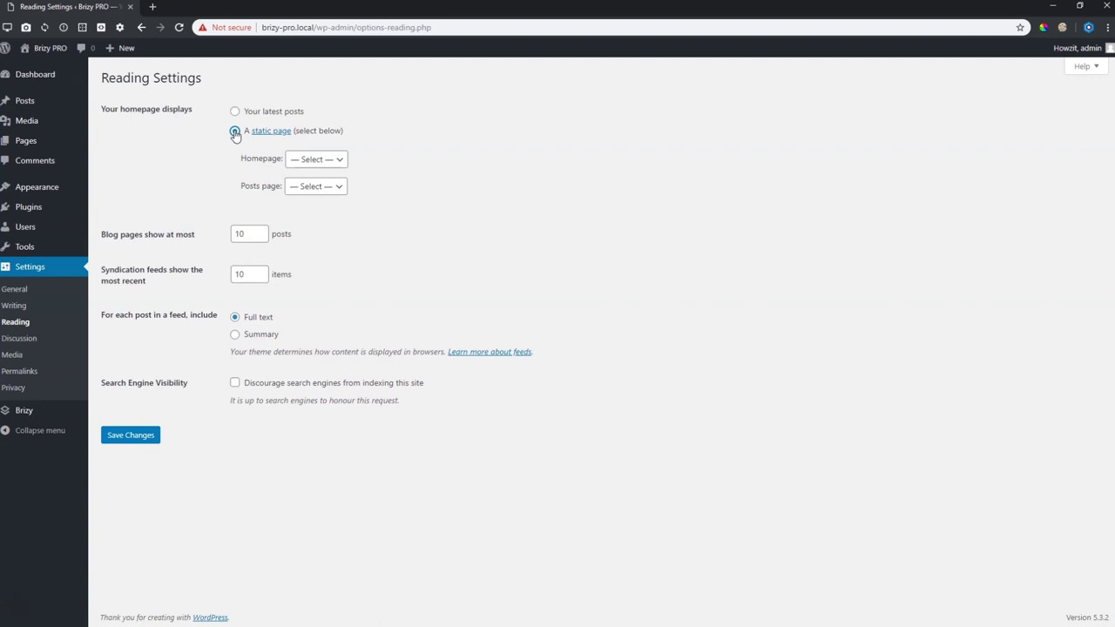
mouse_move(24, 146)
Step: Choose 'Home' from the Homepage dropdown and save the Reading Settings
click(337, 163)
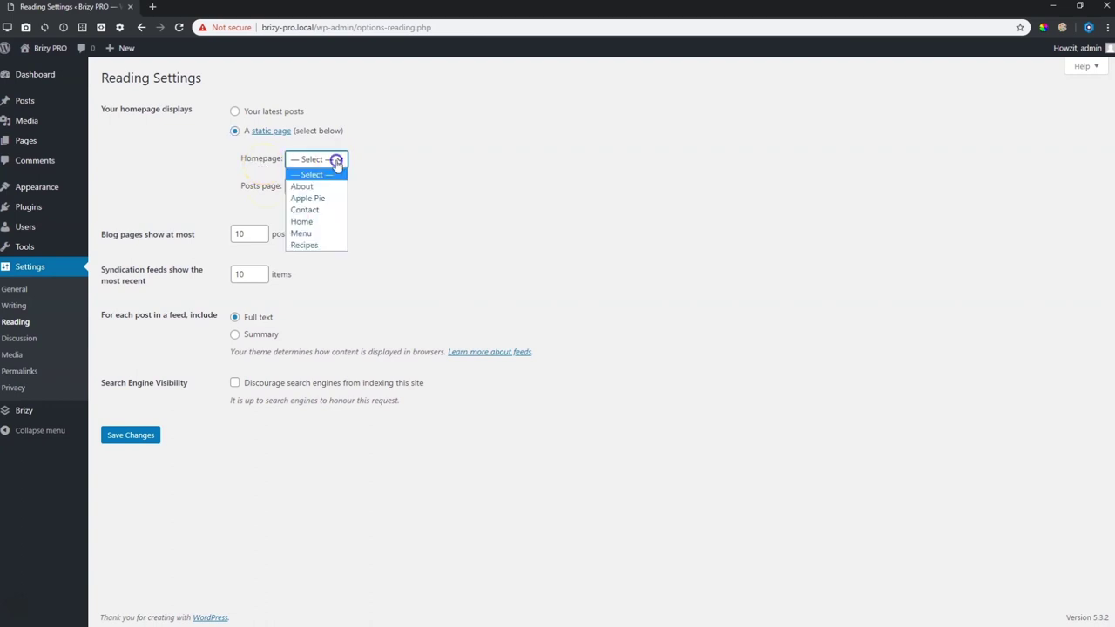
click(302, 223)
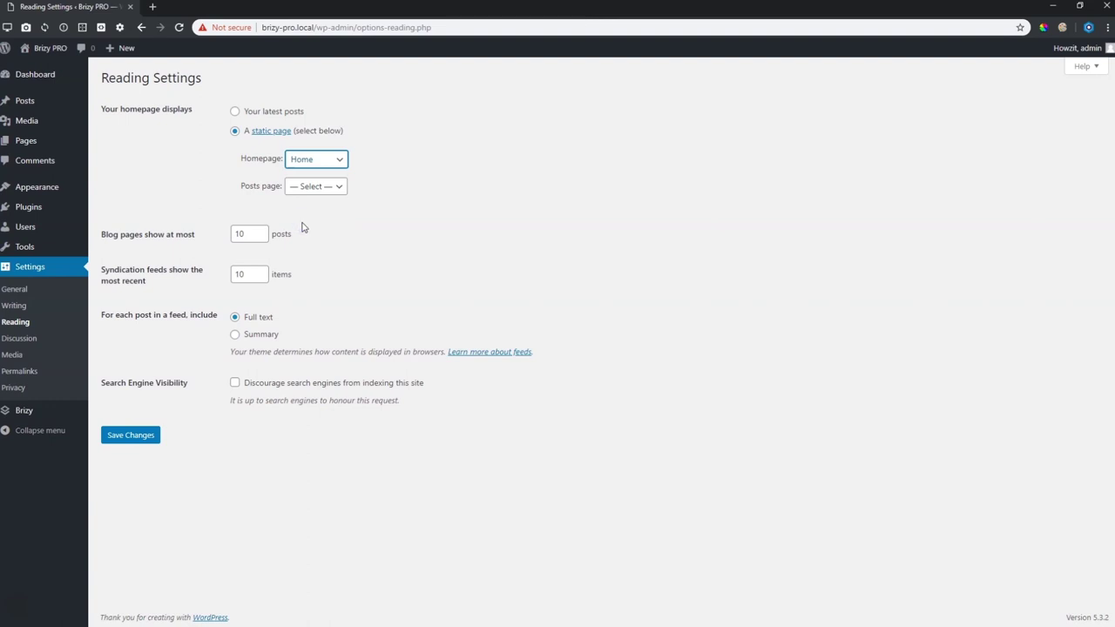
click(131, 435)
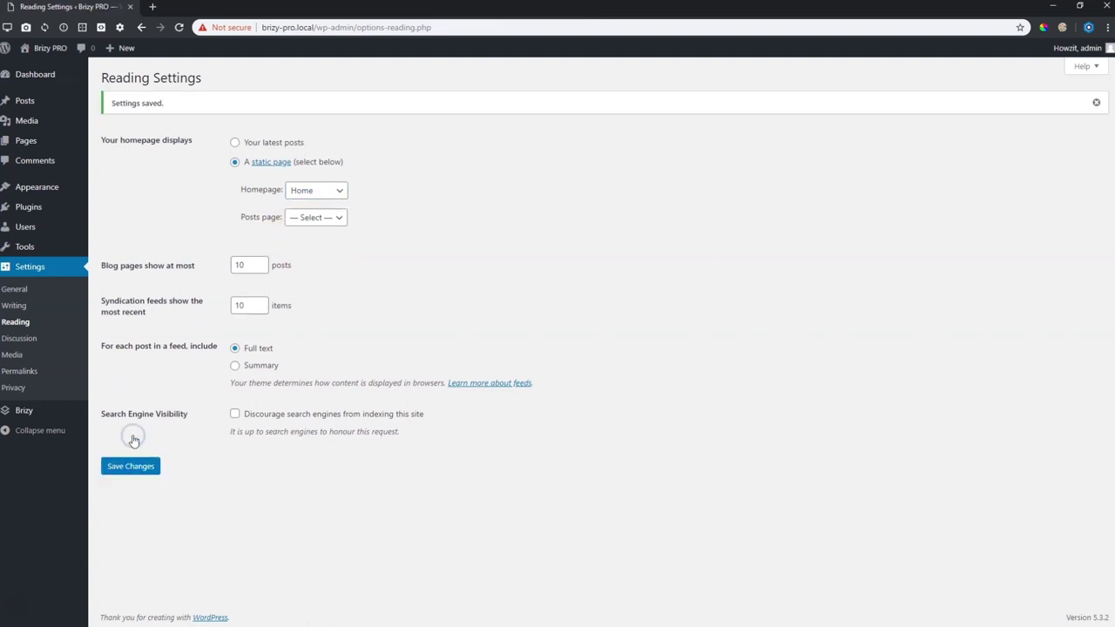
Step: Visit the site root and scroll through the Brizy 'Baked with love' bakery homepage
click(46, 55)
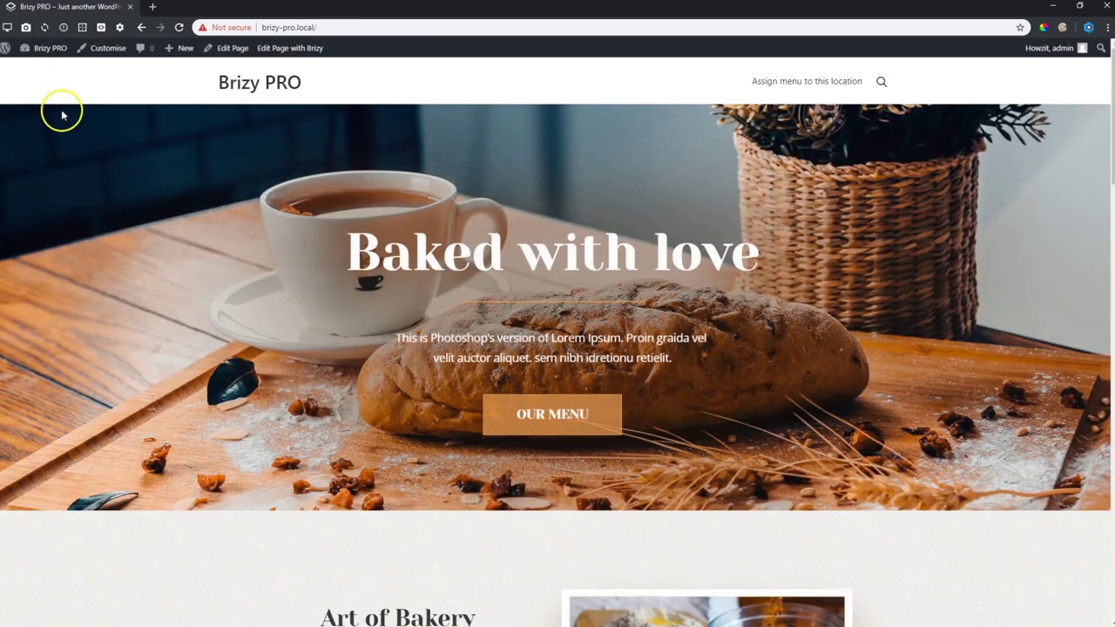
scroll(273, 242, down, 15)
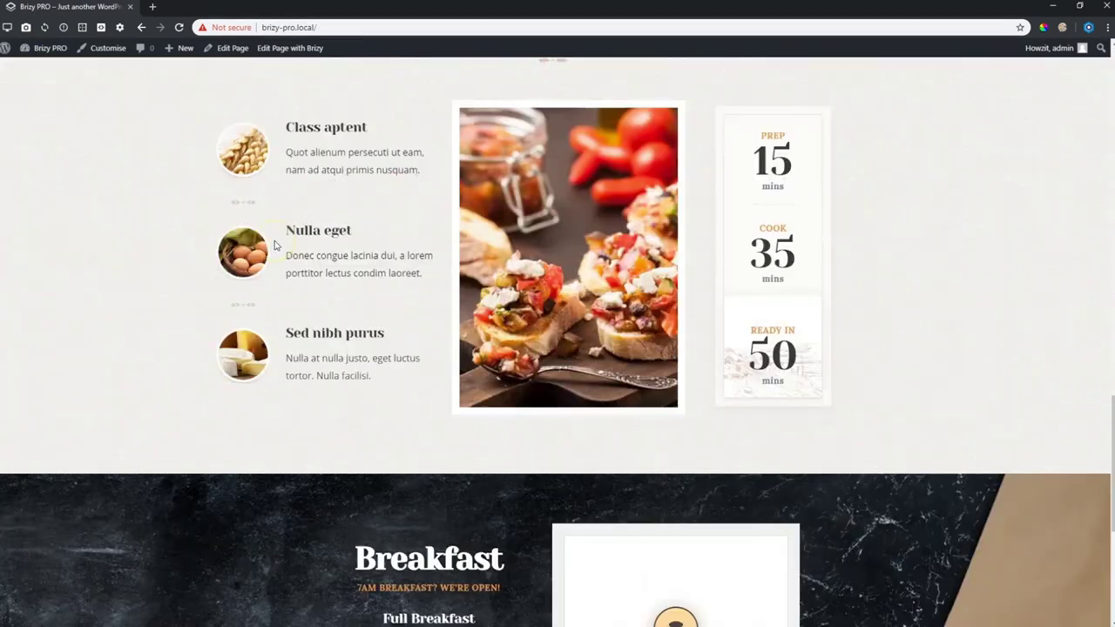
scroll(273, 242, down, 3)
click(300, 27)
click(307, 29)
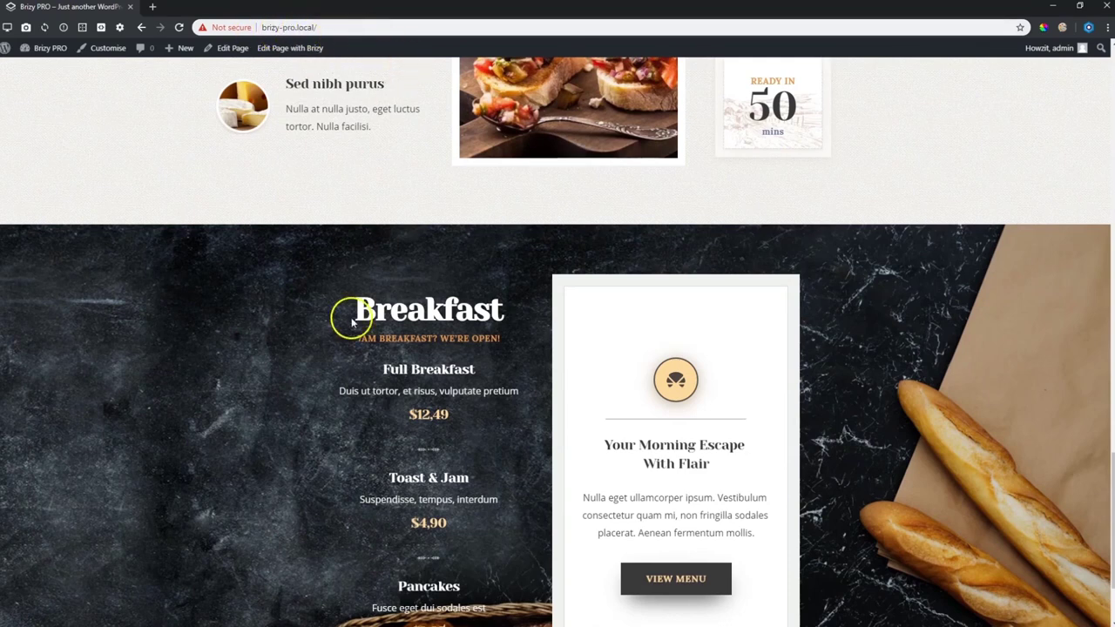
scroll(358, 311, down, 2)
scroll(358, 311, up, 9)
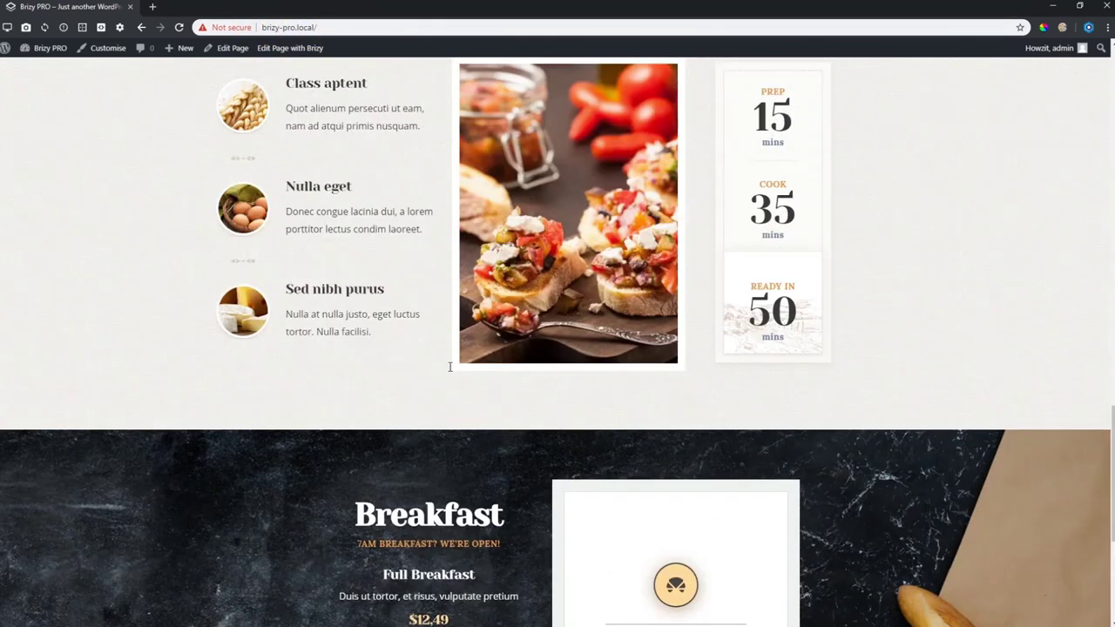
scroll(451, 367, up, 15)
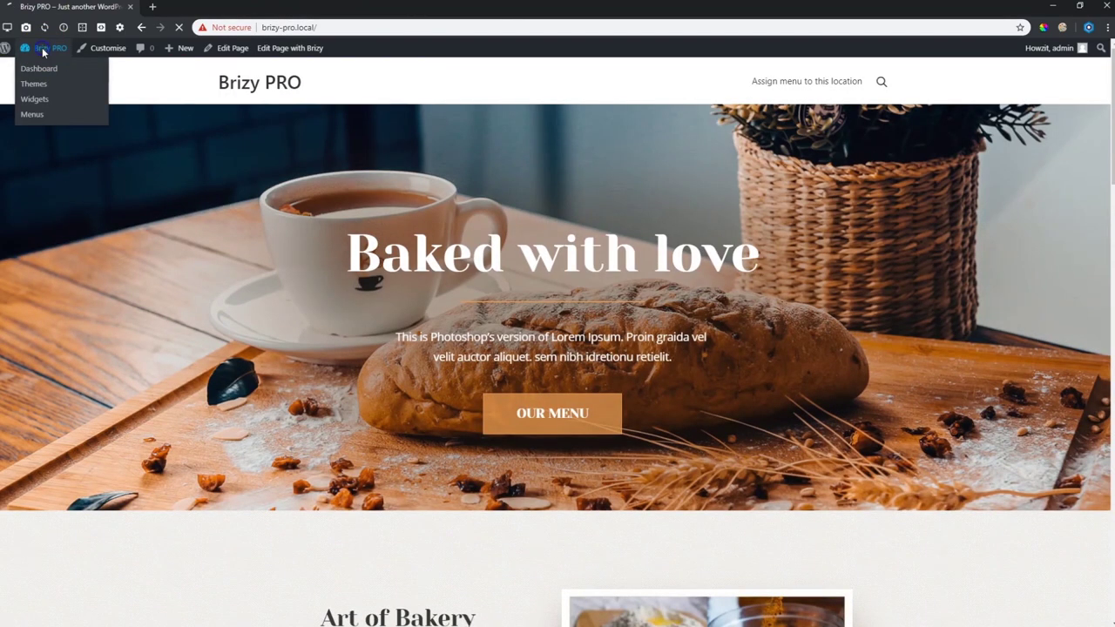
Step: Check the All Pages list, where Home is marked as the Front Page
click(42, 48)
mouse_move(47, 184)
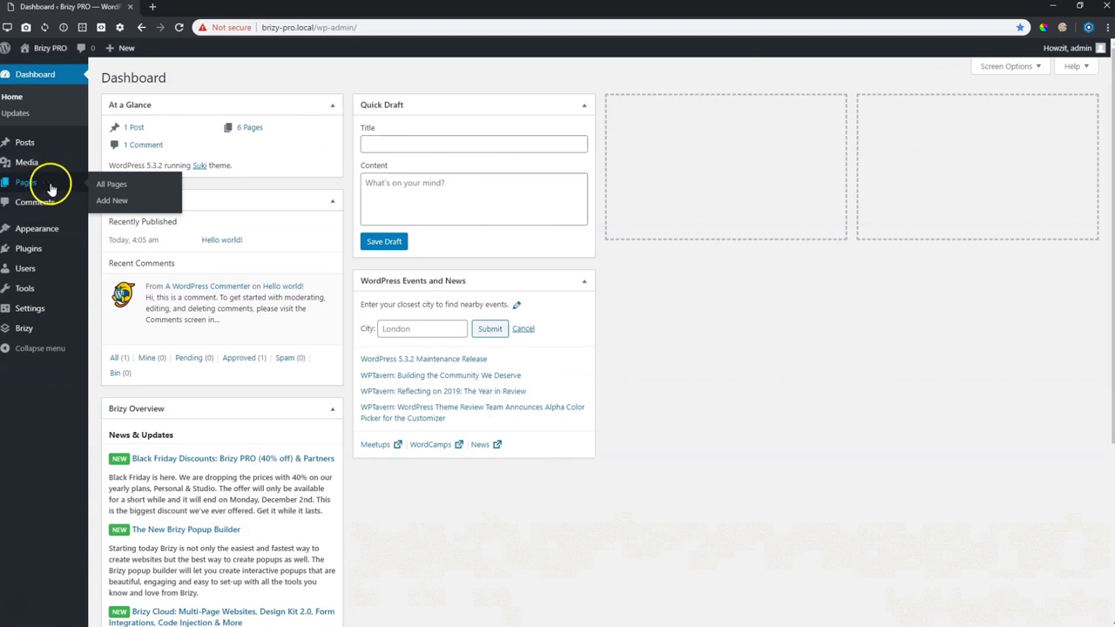
click(108, 184)
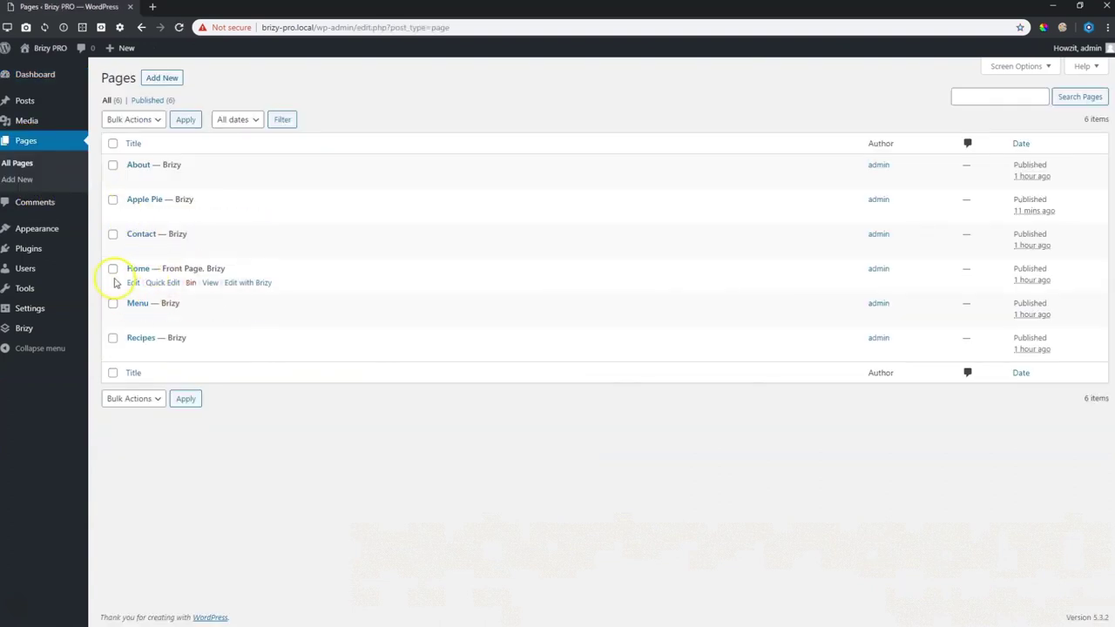
Step: Reselect 'Home' as the static homepage in Reading Settings and save again
mouse_move(30, 311)
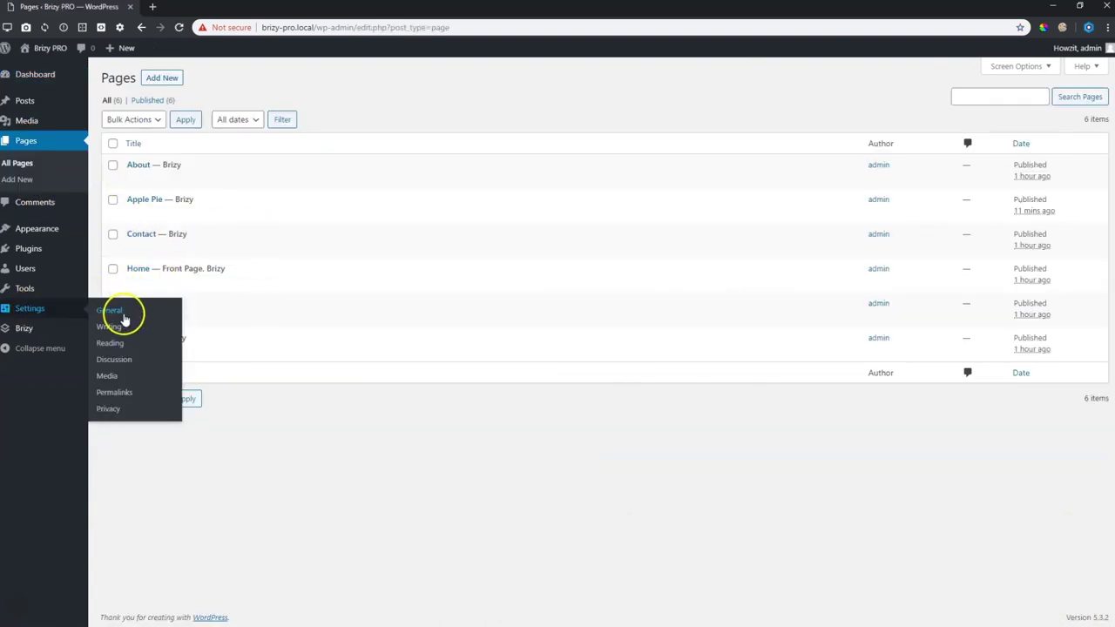
click(118, 342)
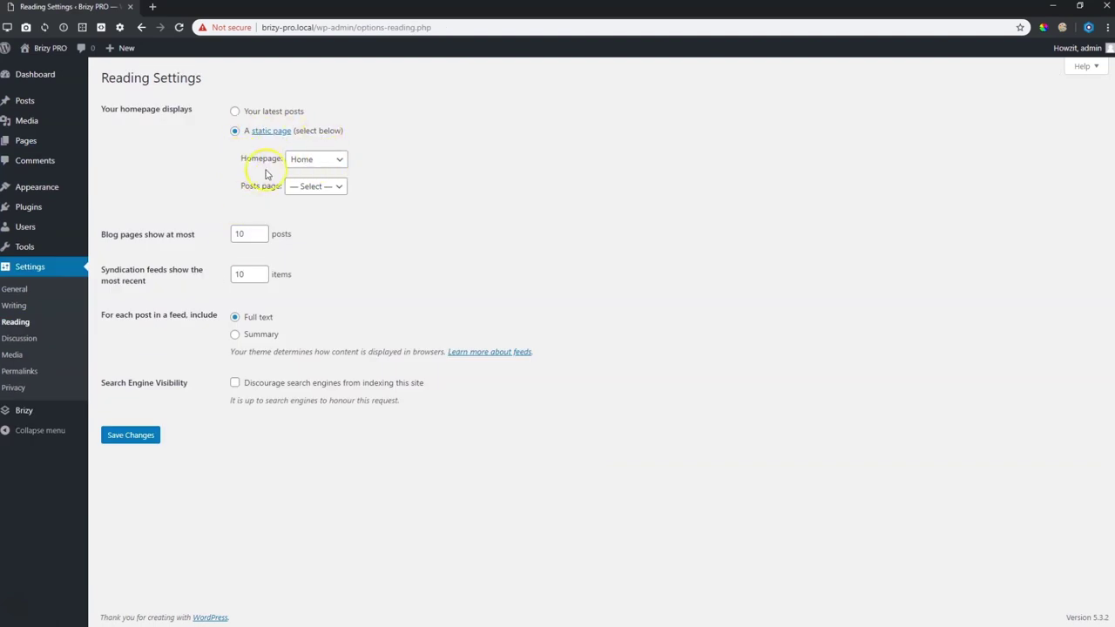
click(334, 162)
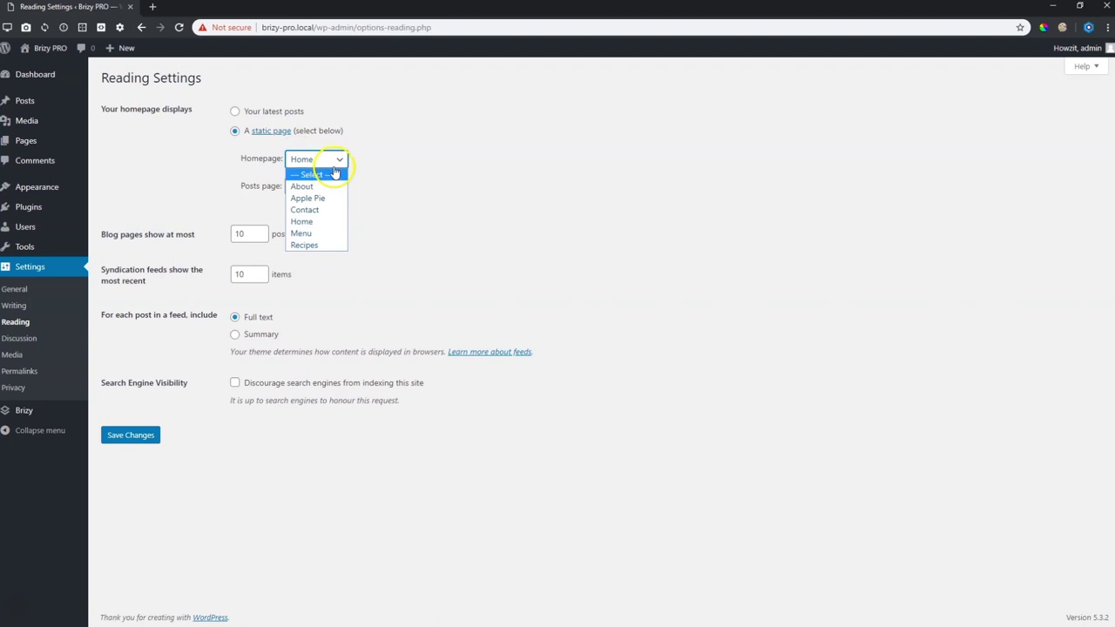
click(304, 221)
click(131, 436)
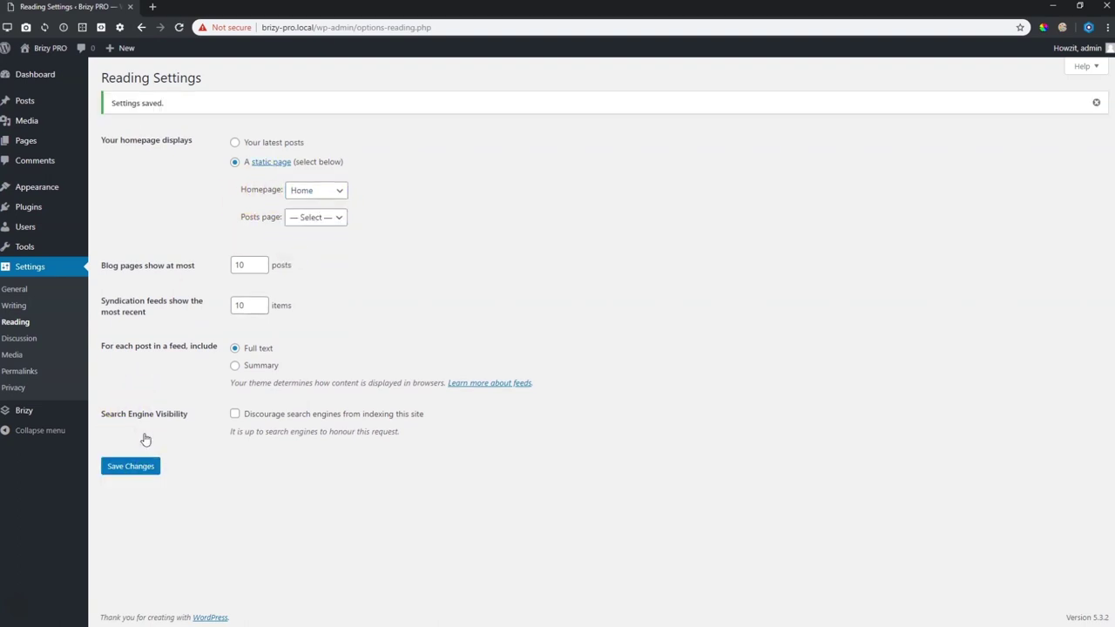